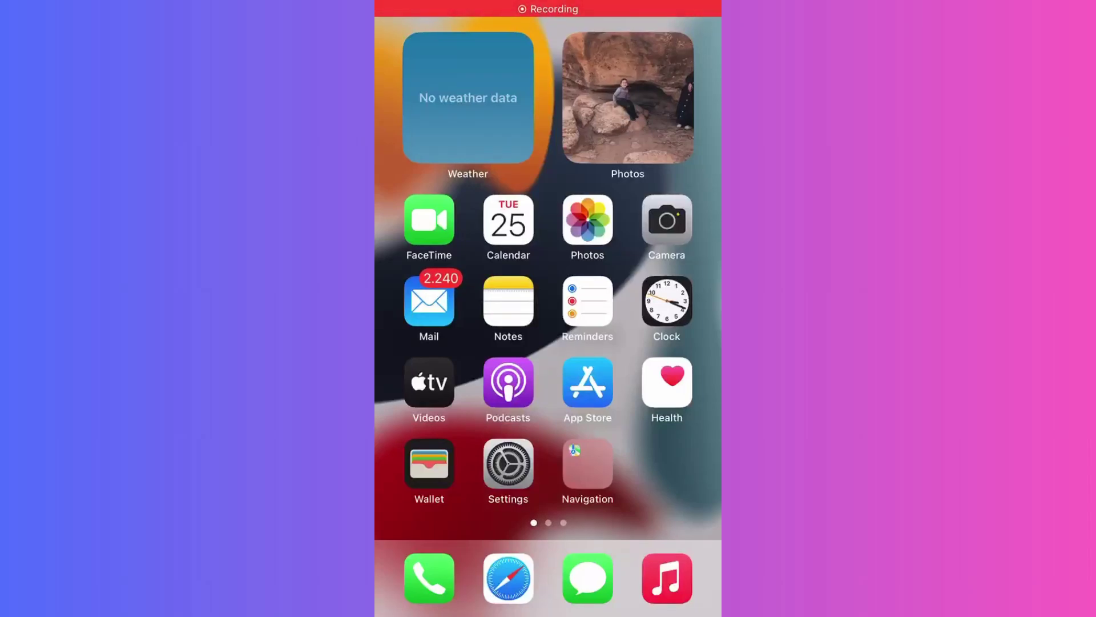
Swipe through two iOS Home Screen pages to reach the Viber app
{"action": "left_click_drag", "start_coordinate": [668, 343], "coordinate": [428, 343]}
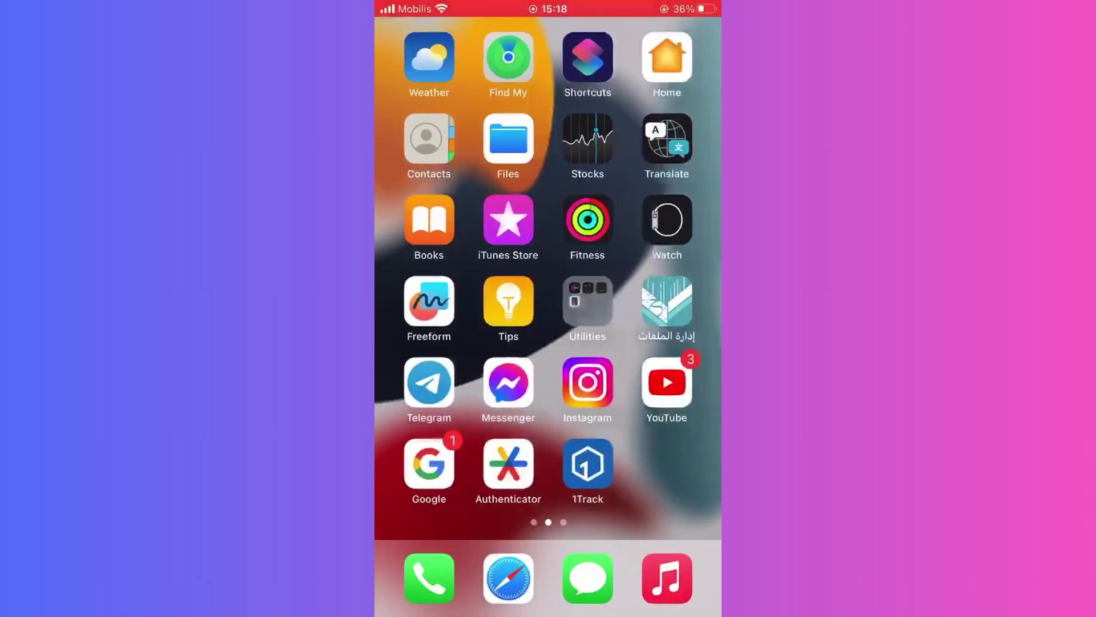
{"action": "left_click_drag", "start_coordinate": [669, 343], "coordinate": [428, 342]}
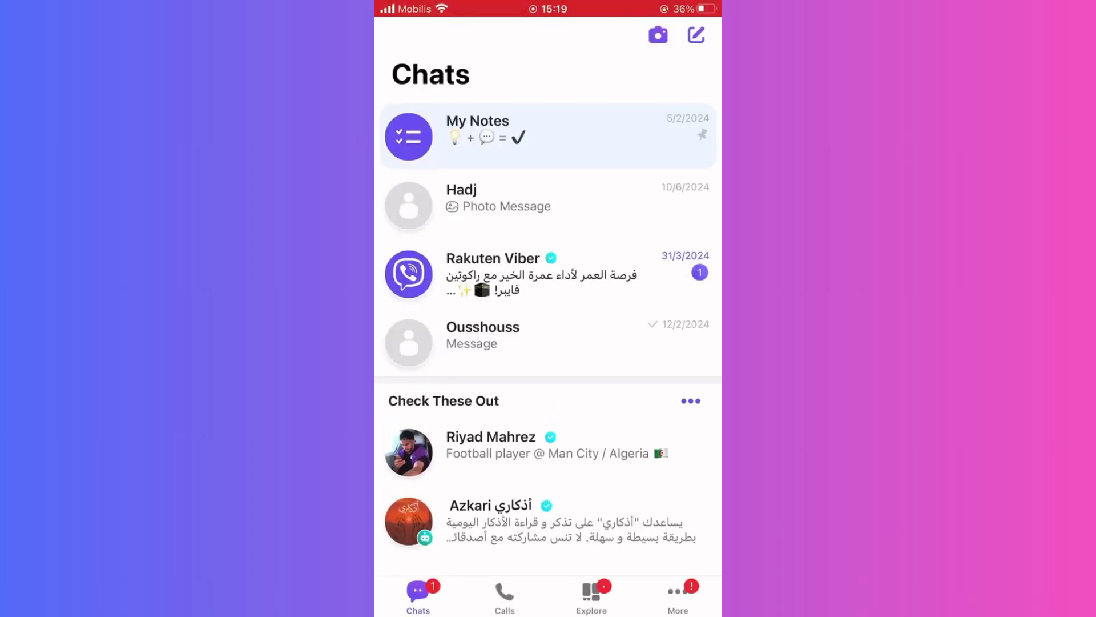
{"action": "scroll", "coordinate": [548, 308], "scroll_direction": "down", "scroll_amount": 2}
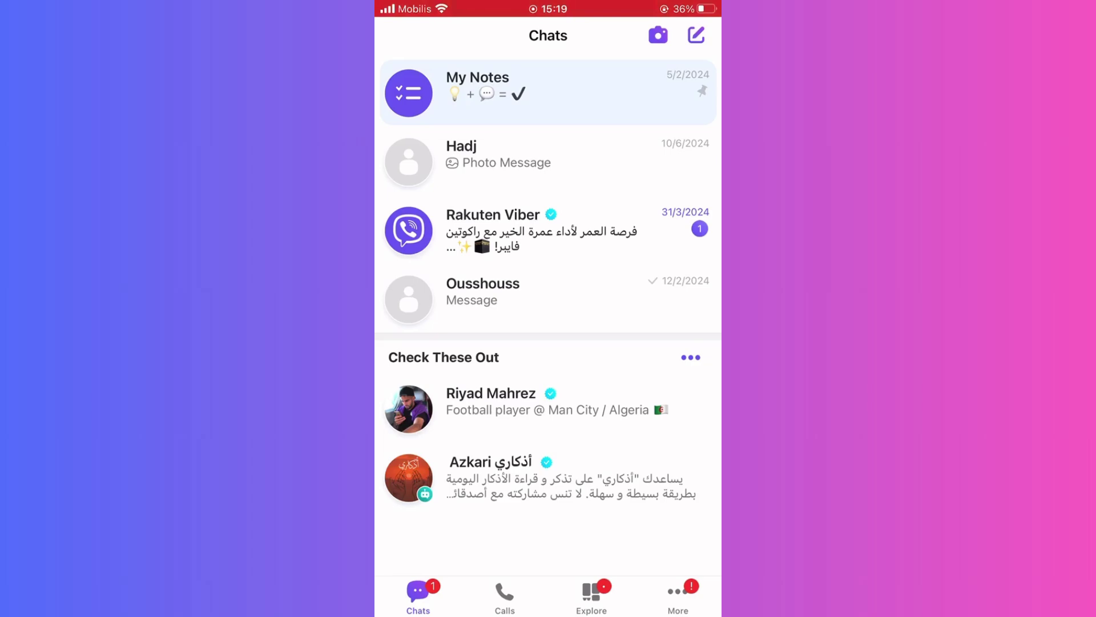
Reveal the chat search, then pull down and dismiss the Notification Center
{"action": "left_click_drag", "start_coordinate": [548, 129], "coordinate": [548, 282]}
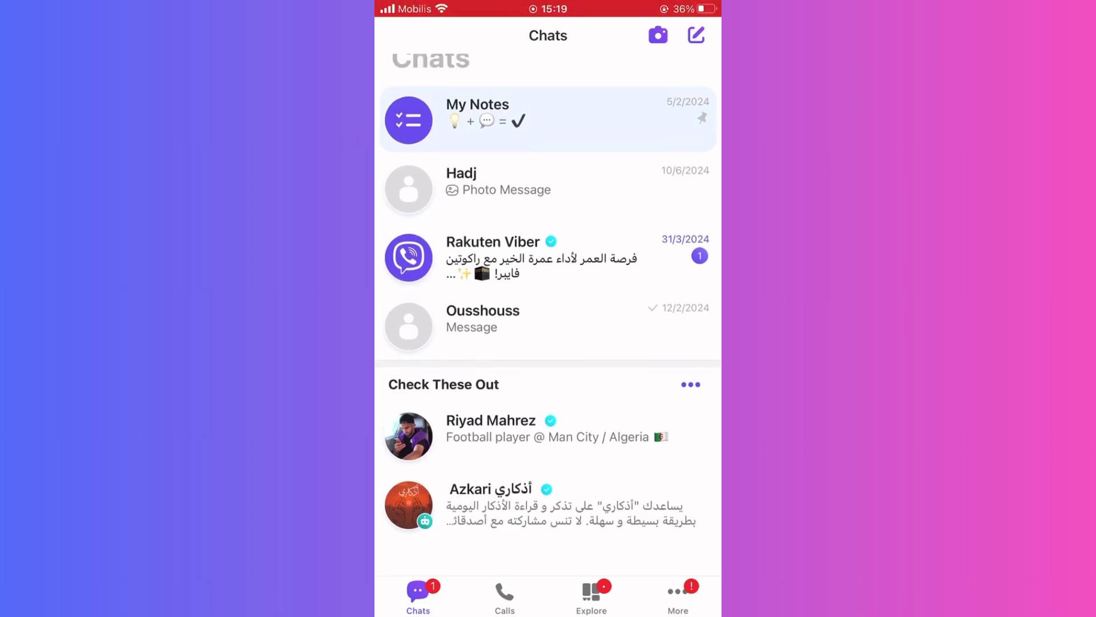
{"action": "left_click_drag", "start_coordinate": [548, 5], "coordinate": [548, 429]}
{"action": "left_click_drag", "start_coordinate": [548, 600], "coordinate": [549, 172]}
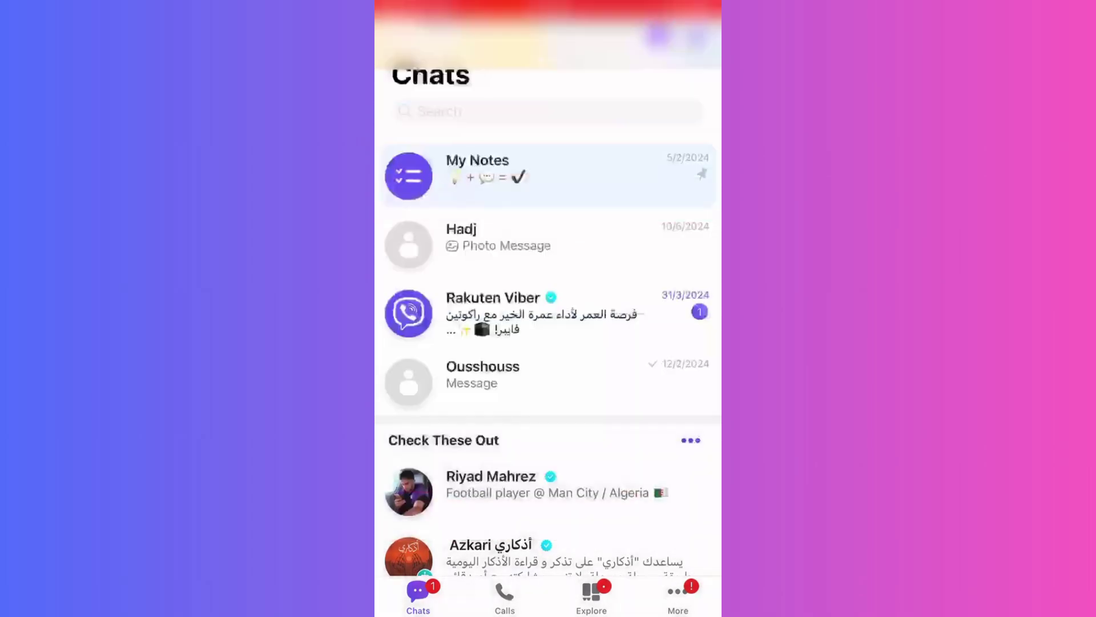
Toggle Bluetooth in Control Center and close it to return to the Viber chats
{"action": "left_click_drag", "start_coordinate": [685, 4], "coordinate": [685, 343]}
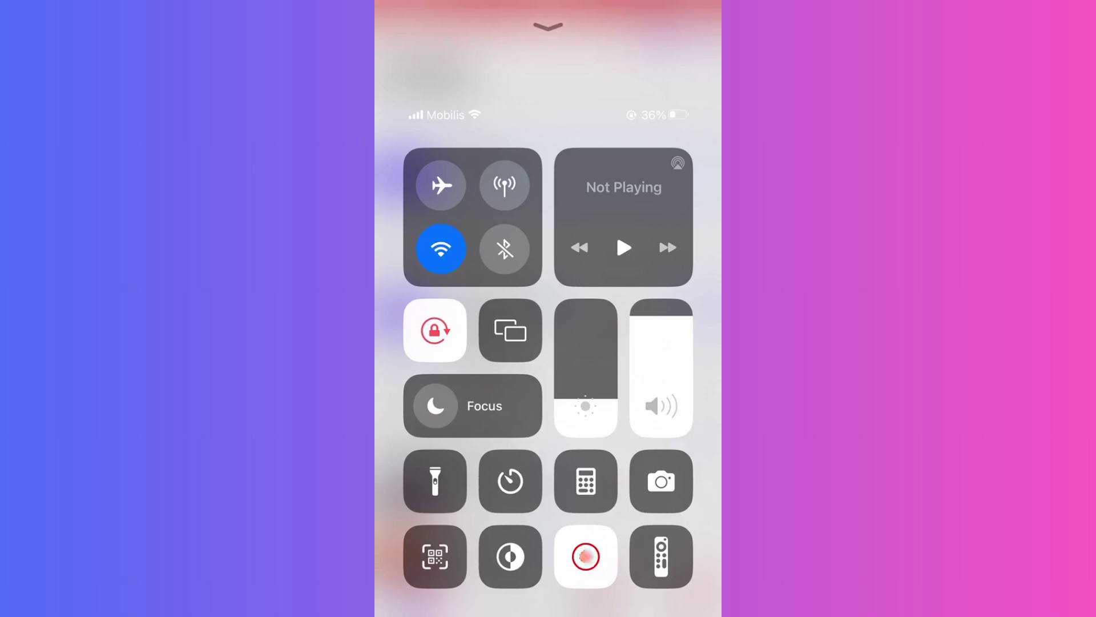
{"action": "left_click", "coordinate": [504, 249]}
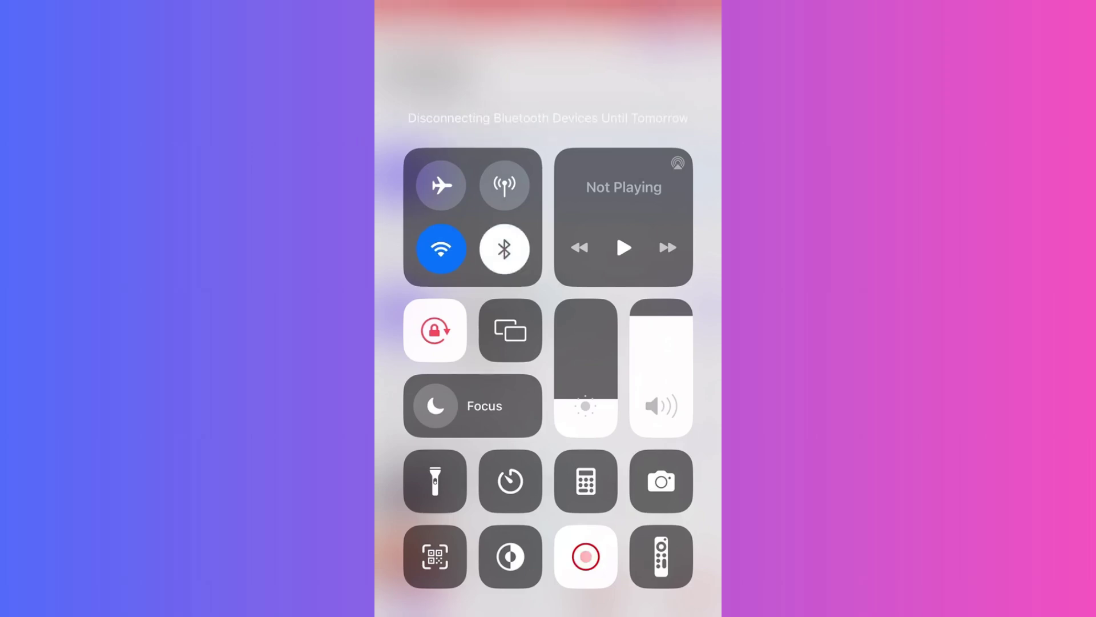
{"action": "left_click_drag", "start_coordinate": [548, 34], "coordinate": [548, 514]}
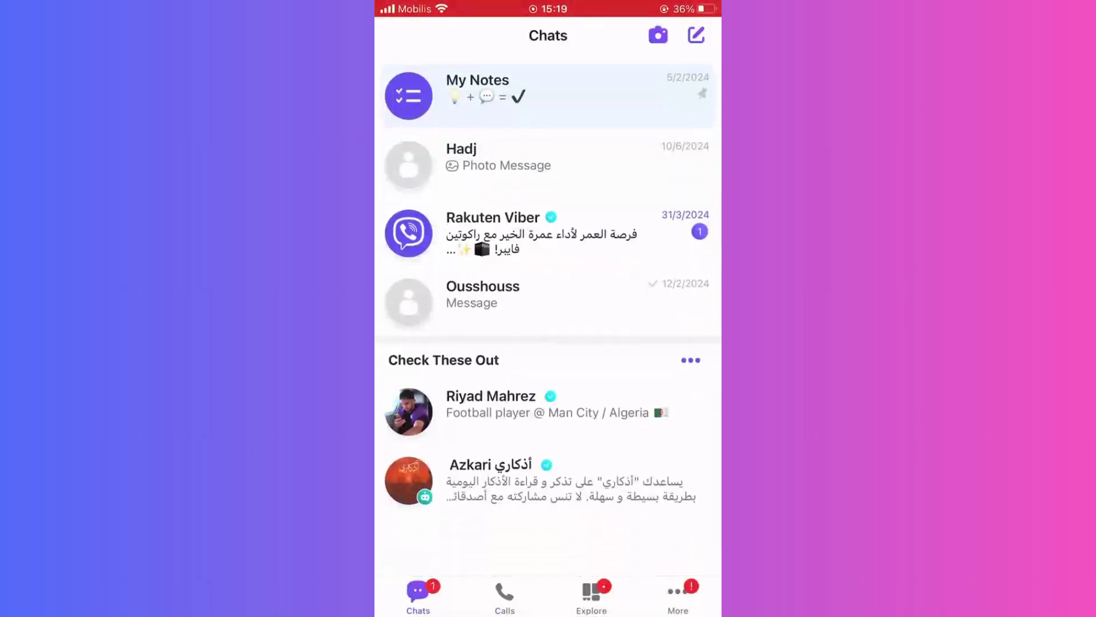
{"action": "scroll", "coordinate": [549, 257], "scroll_direction": "up", "scroll_amount": 2}
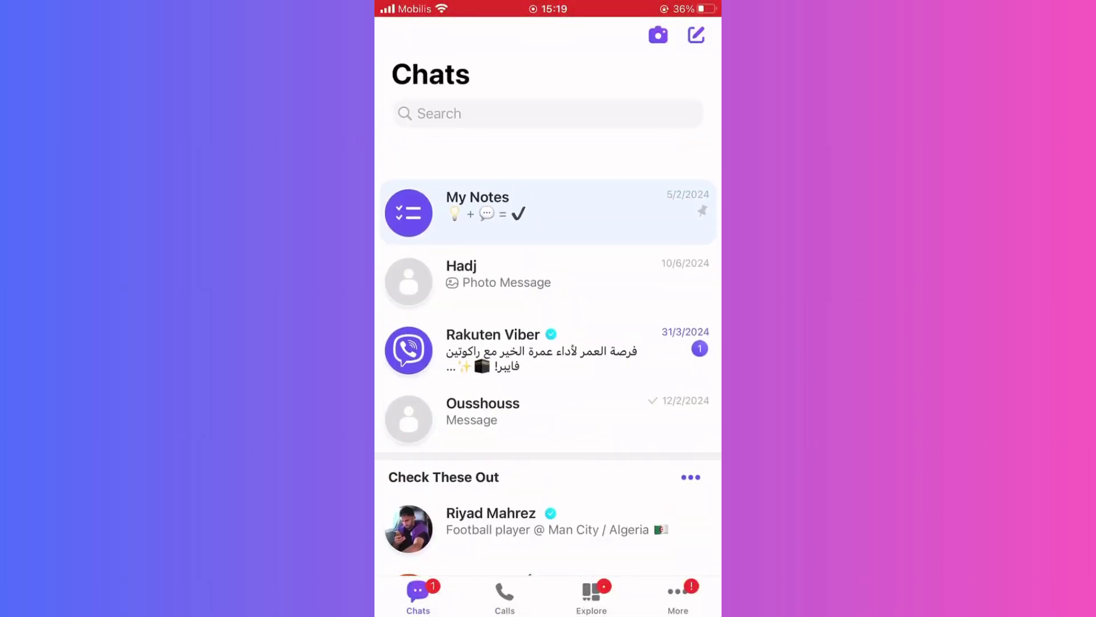
Go from More to Settings, view the Notifications page, and return to Settings
{"action": "left_click", "coordinate": [677, 596]}
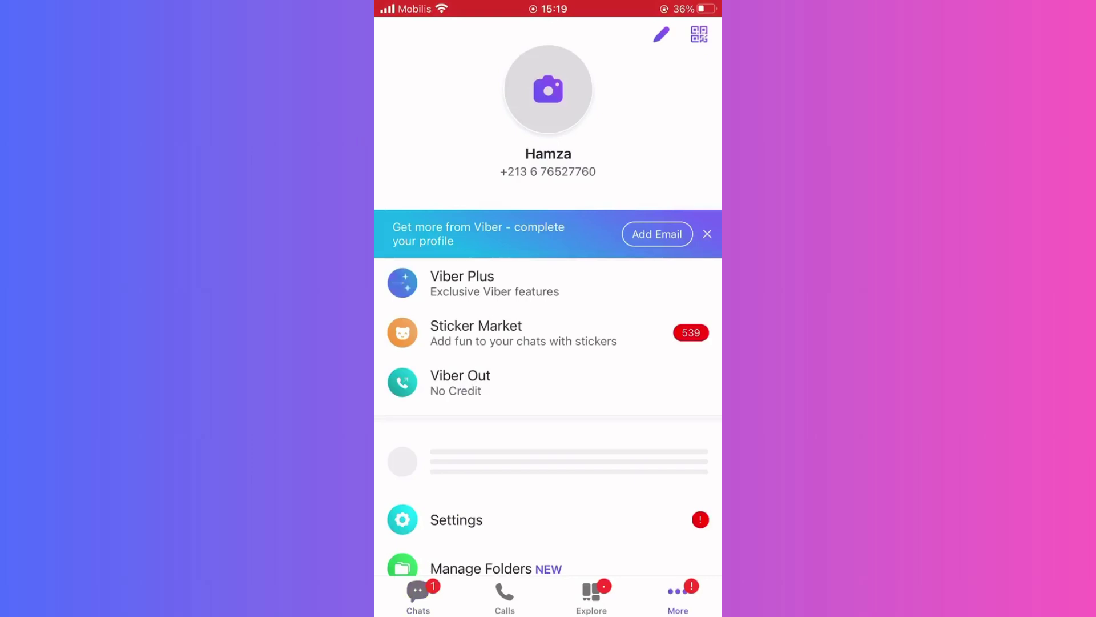
{"action": "left_click", "coordinate": [454, 519]}
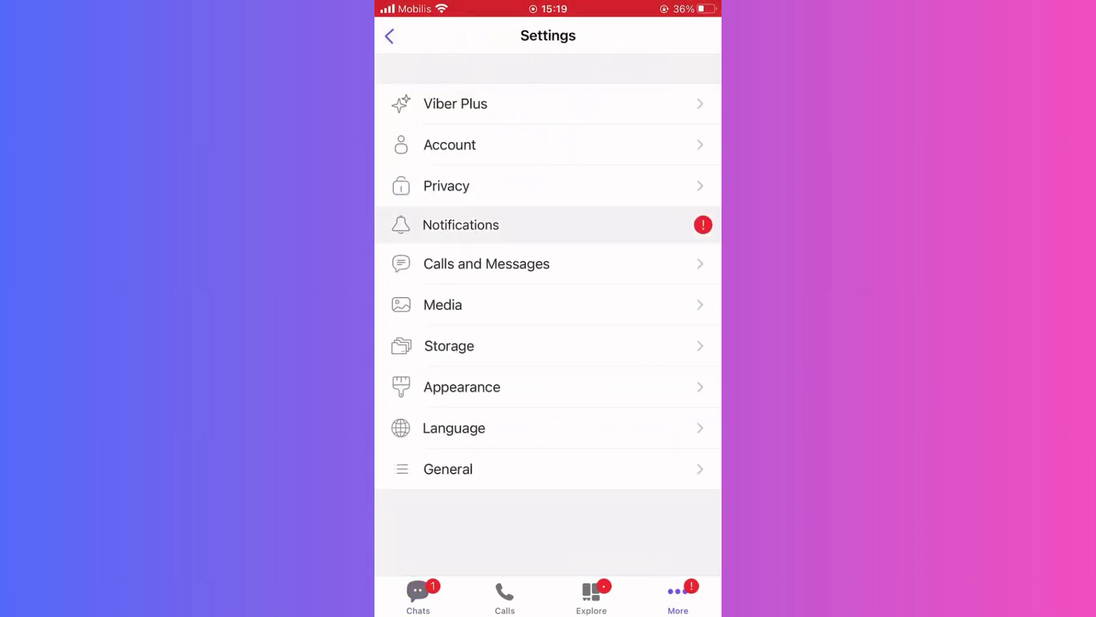
{"action": "left_click", "coordinate": [549, 224]}
{"action": "scroll", "coordinate": [548, 309], "scroll_direction": "down", "scroll_amount": 2}
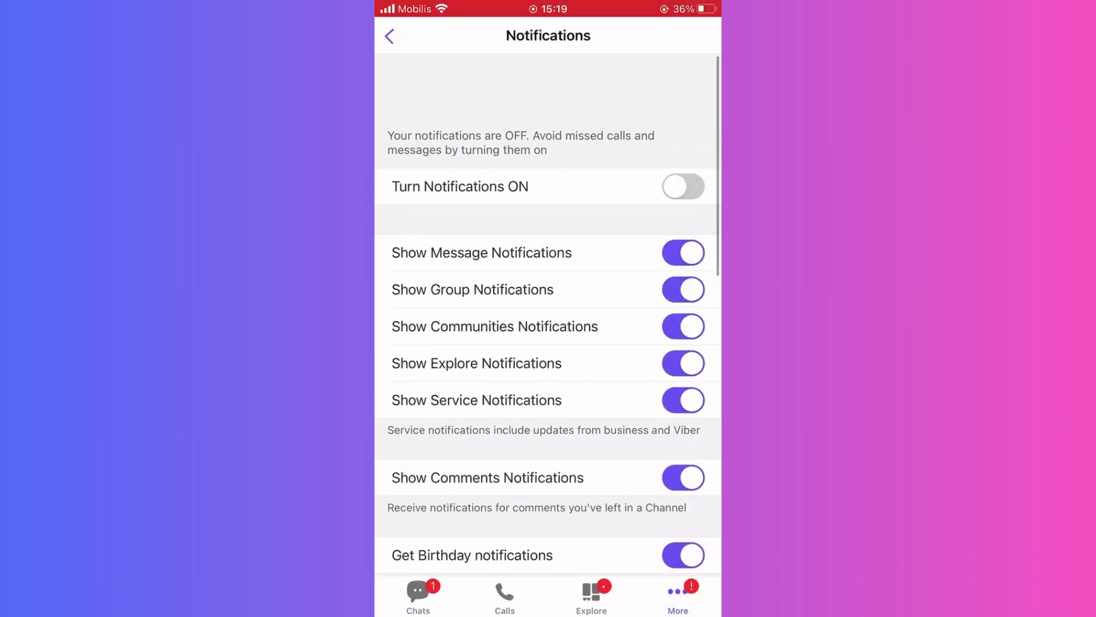
{"action": "left_click", "coordinate": [388, 36]}
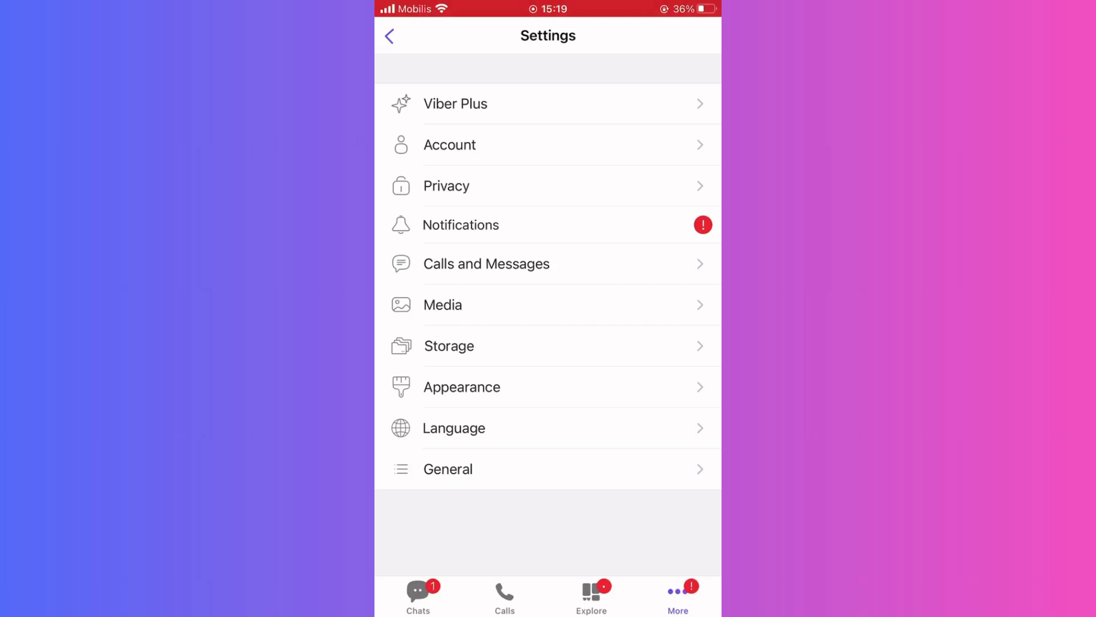
{"action": "scroll", "coordinate": [549, 283], "scroll_direction": "down", "scroll_amount": 1}
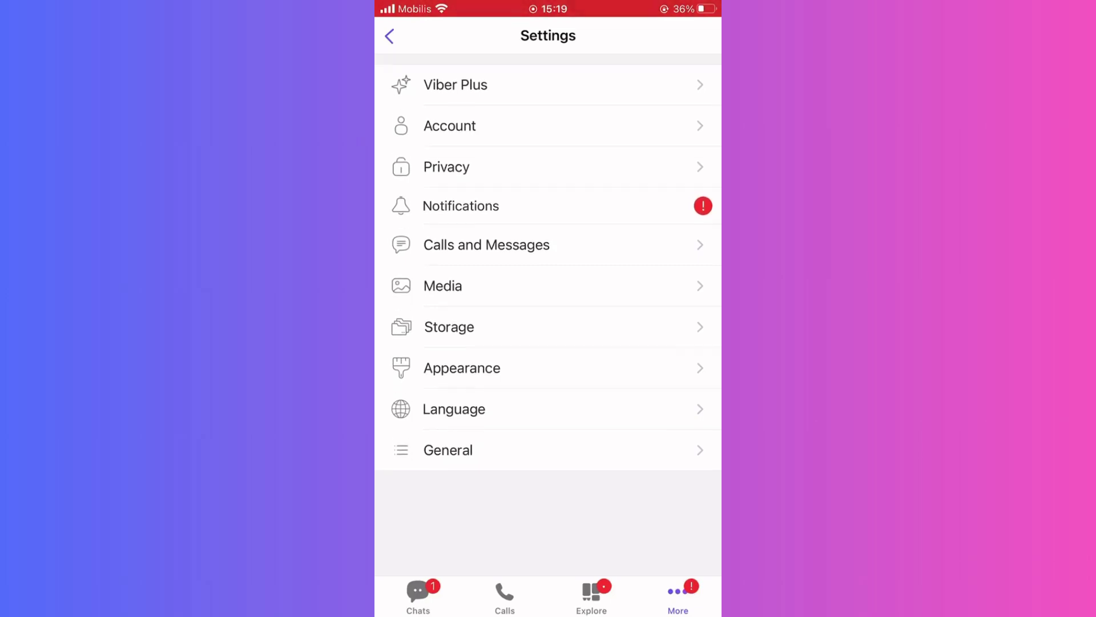
{"action": "left_click", "coordinate": [591, 597]}
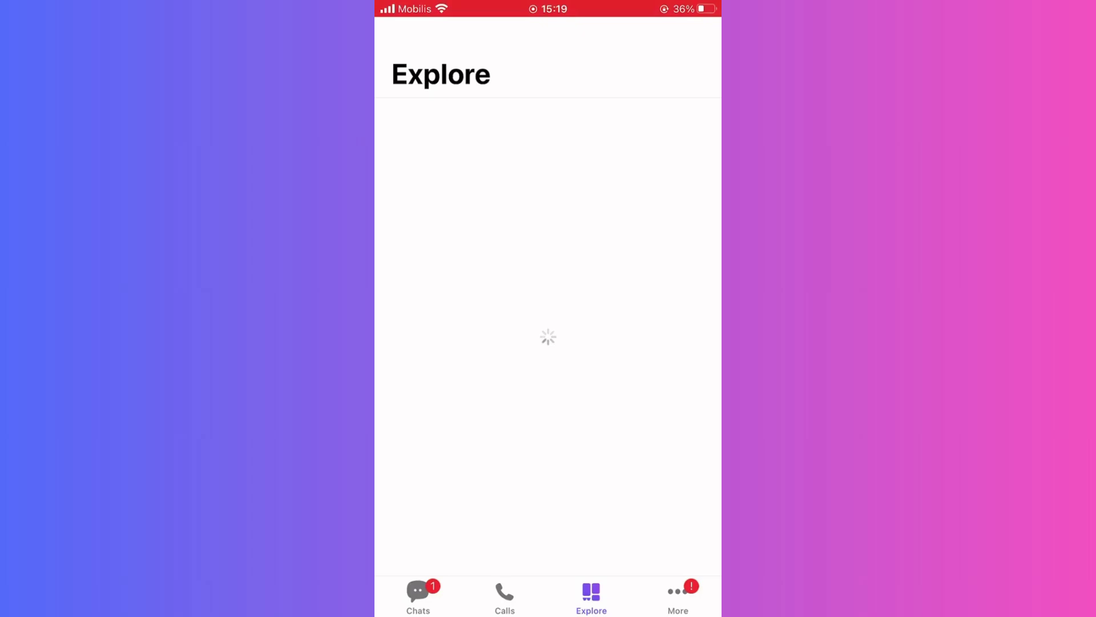
{"action": "left_click", "coordinate": [418, 596]}
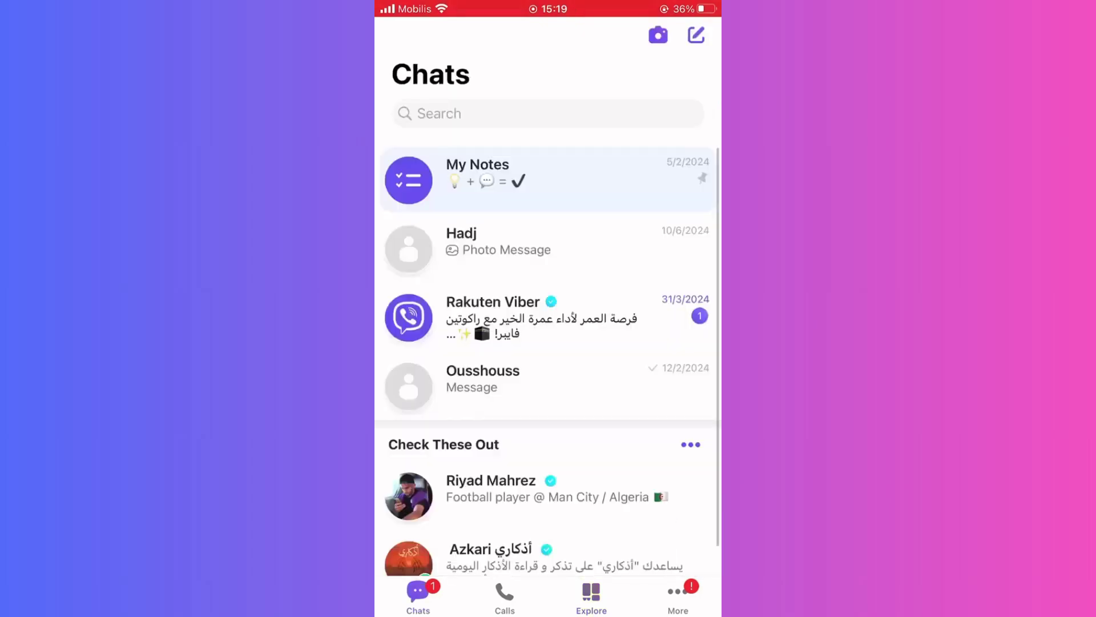
{"action": "left_click", "coordinate": [677, 598]}
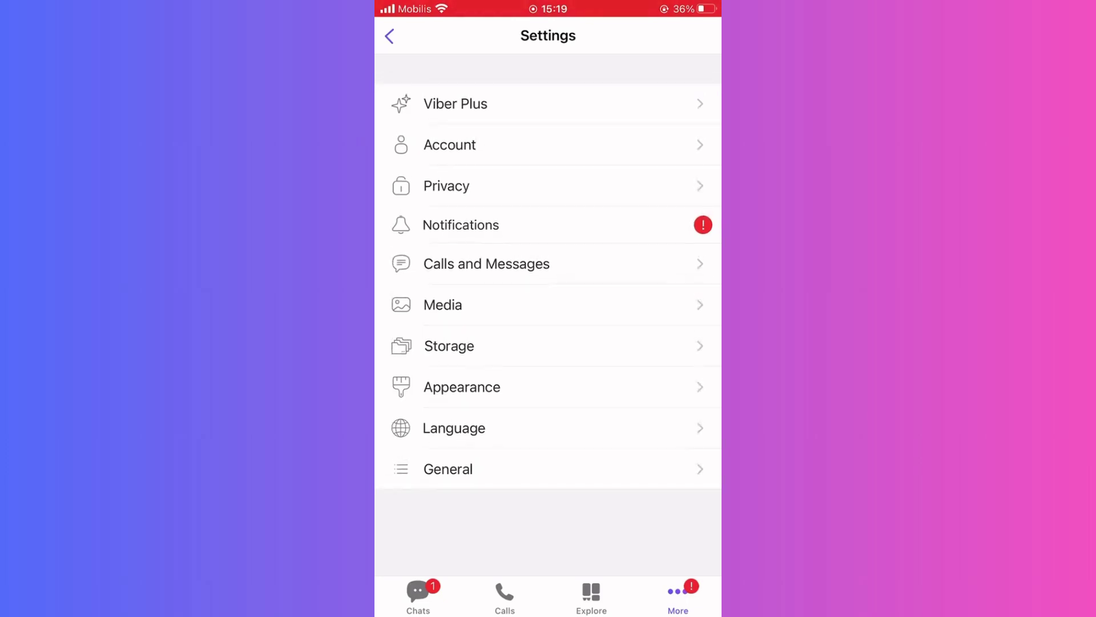
Return from Settings to More and close the 'Get more from Viber' profile banner
{"action": "left_click", "coordinate": [390, 35]}
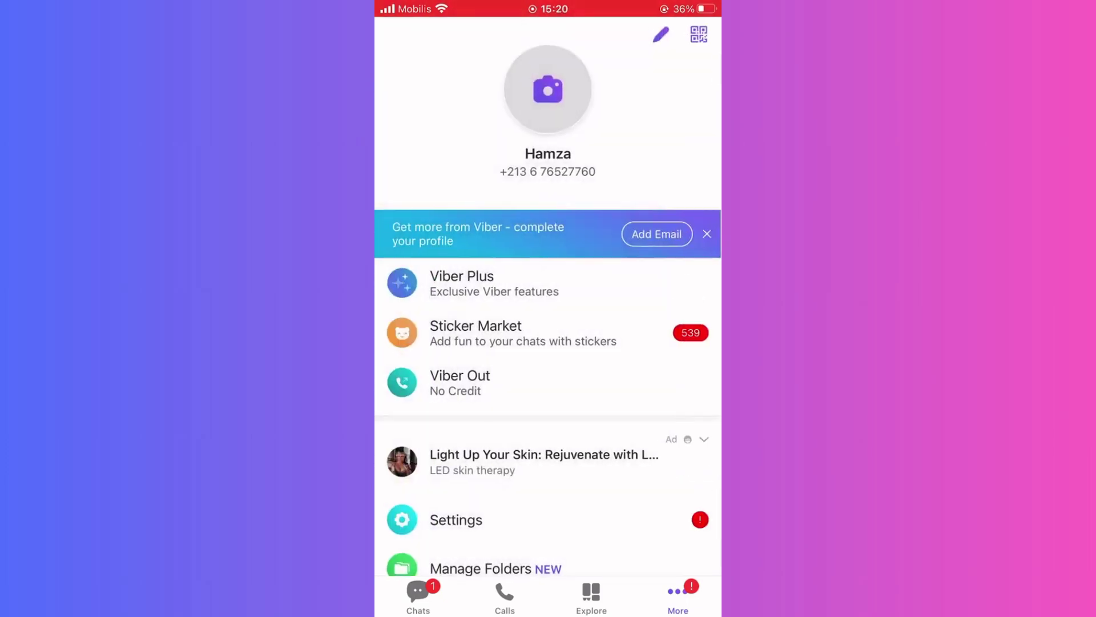
{"action": "scroll", "coordinate": [548, 343], "scroll_direction": "down", "scroll_amount": 1}
{"action": "left_click", "coordinate": [706, 187]}
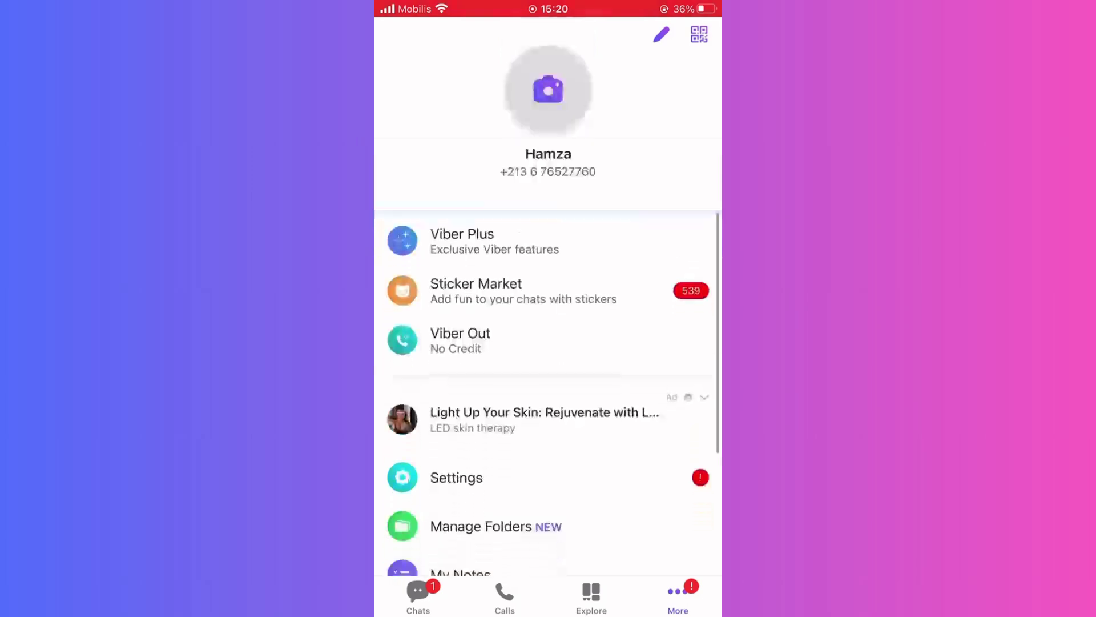